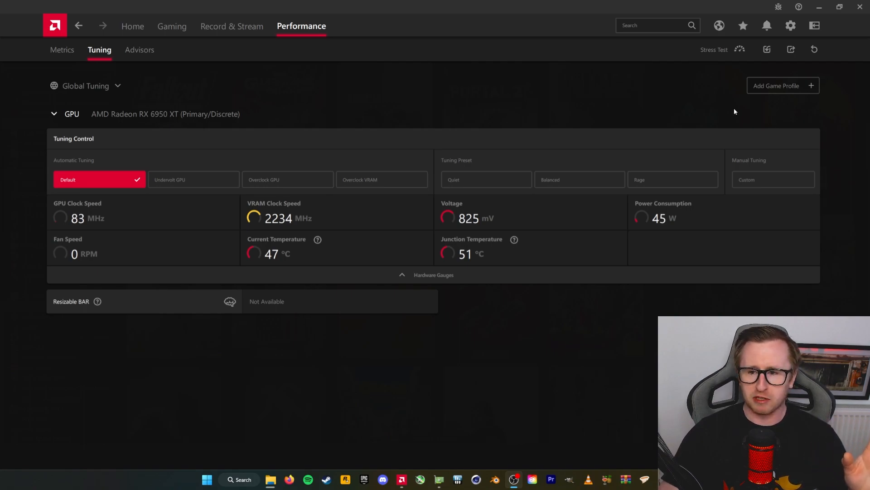
- Switch to custom manual tuning and enable GPU tuning with its advanced control
{"action": "left_click", "coordinate": [776, 176]}
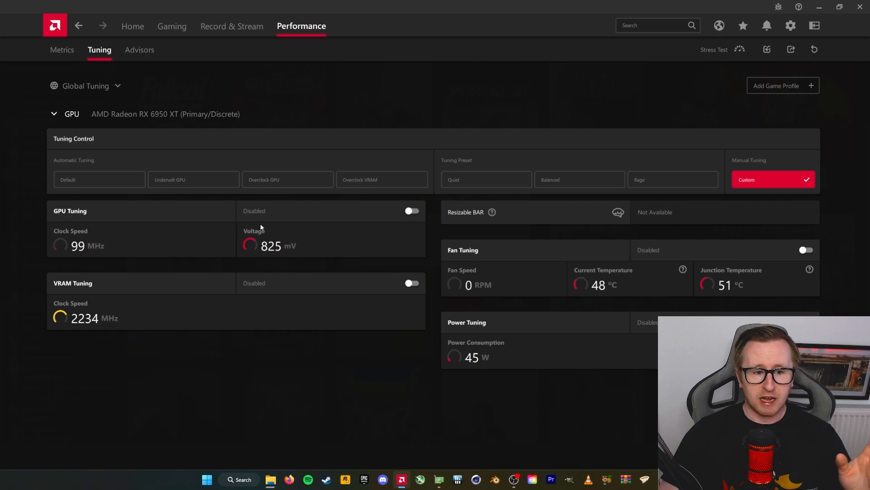
{"action": "left_click", "coordinate": [409, 211]}
{"action": "left_click", "coordinate": [410, 268]}
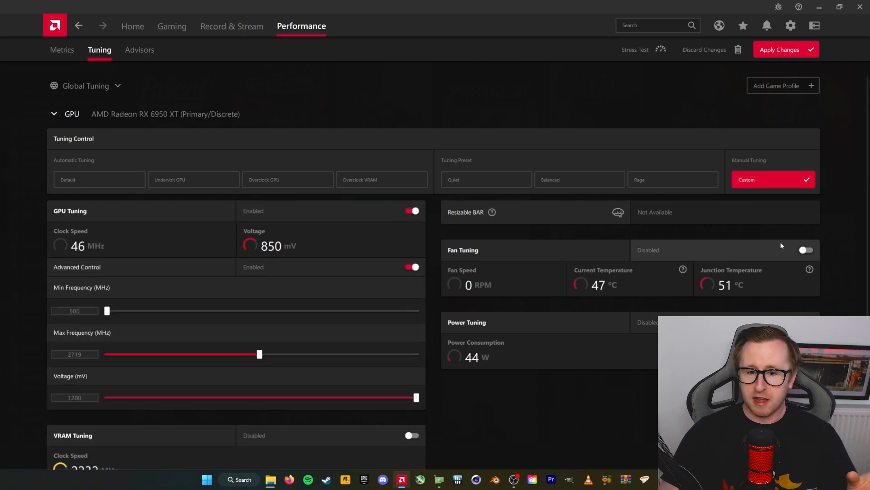
- Enable fan tuning with its advanced control, and enable power tuning
{"action": "left_click", "coordinate": [806, 250]}
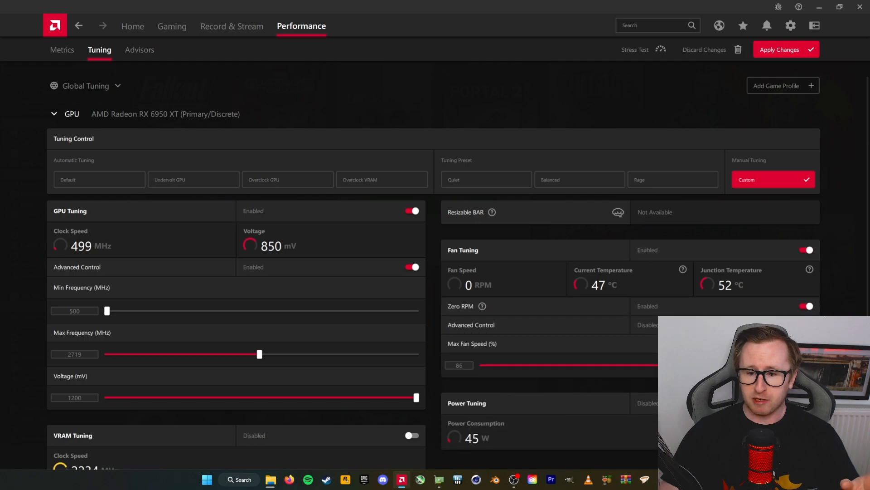
{"action": "scroll", "coordinate": [435, 265], "scroll_direction": "down", "scroll_amount": 4}
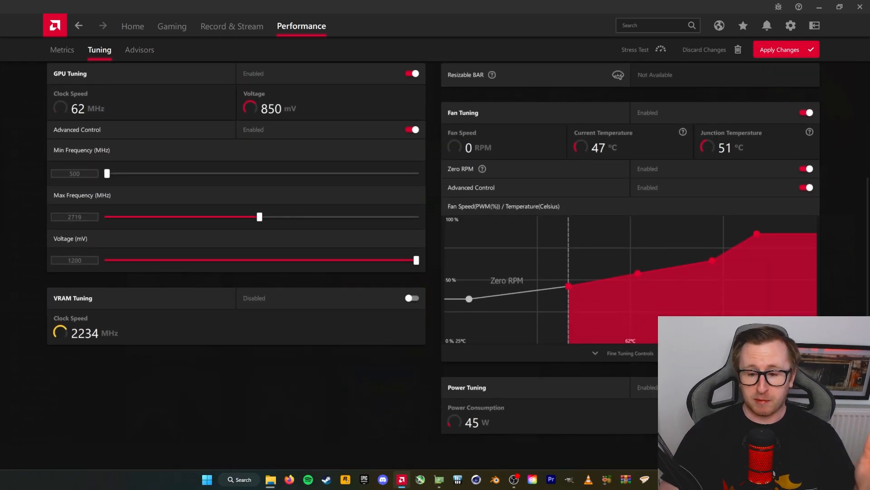
{"action": "scroll", "coordinate": [435, 265], "scroll_direction": "down", "scroll_amount": 1}
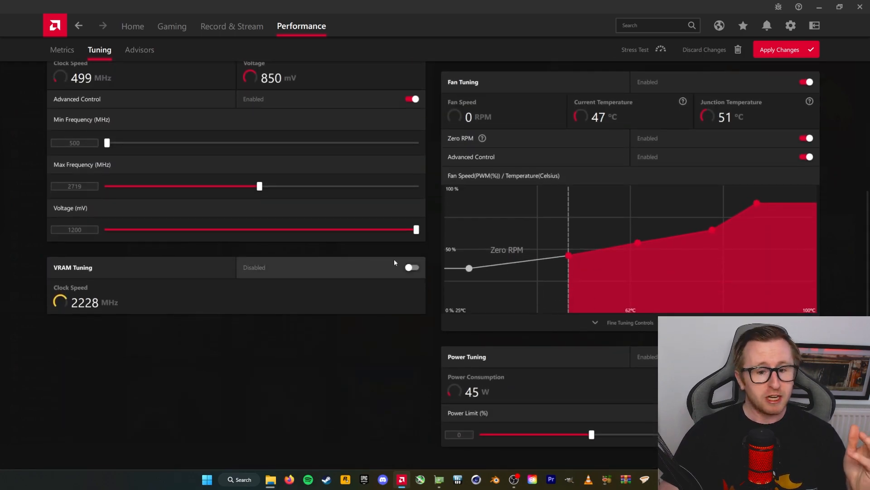
- Enable VRAM tuning with its advanced control
{"action": "left_click", "coordinate": [413, 267]}
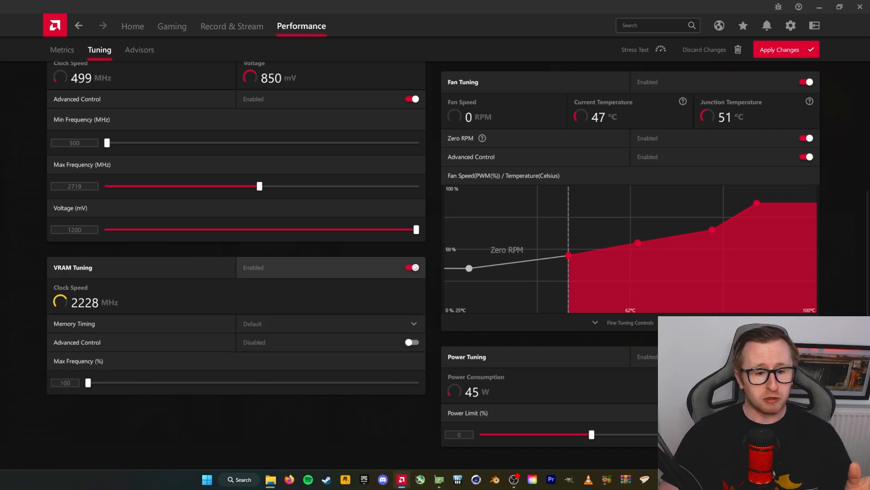
{"action": "left_click", "coordinate": [412, 343]}
{"action": "scroll", "coordinate": [431, 297], "scroll_direction": "up", "scroll_amount": 3}
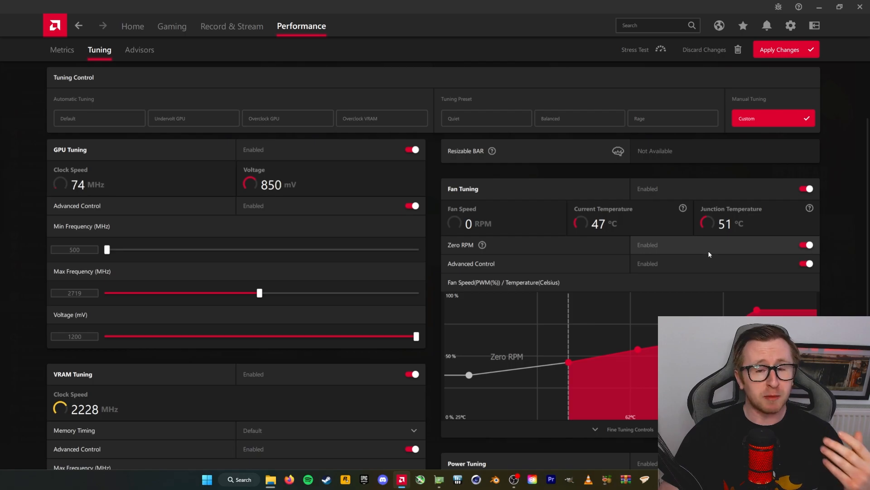
- Raise the power limit to 20% and apply the tuning changes
{"action": "scroll", "coordinate": [718, 256], "scroll_direction": "down", "scroll_amount": 3}
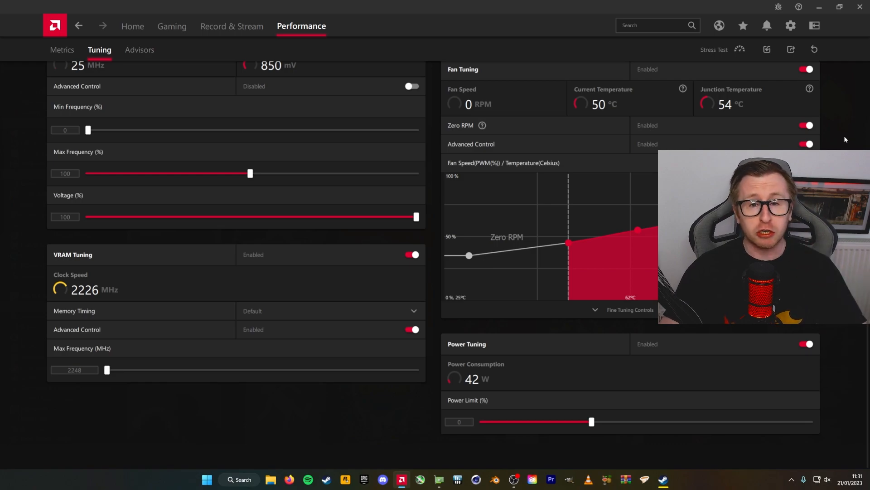
{"action": "left_click_drag", "start_coordinate": [671, 429], "coordinate": [813, 424]}
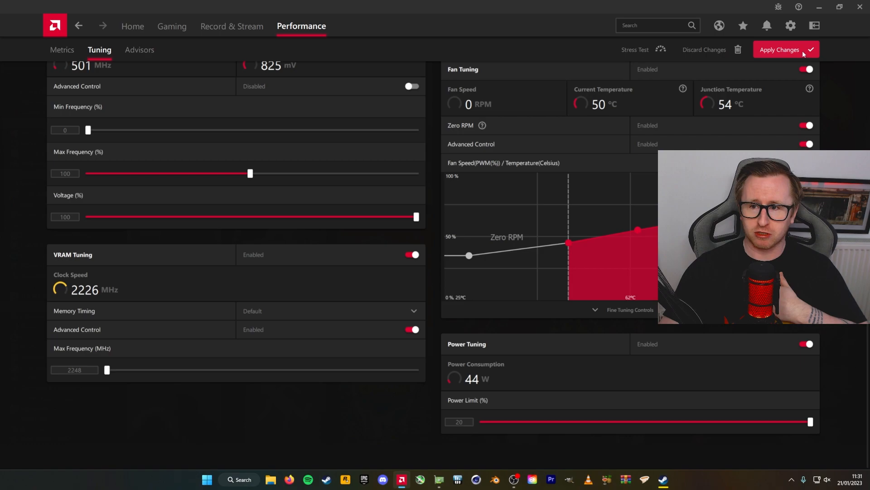
{"action": "left_click", "coordinate": [804, 53]}
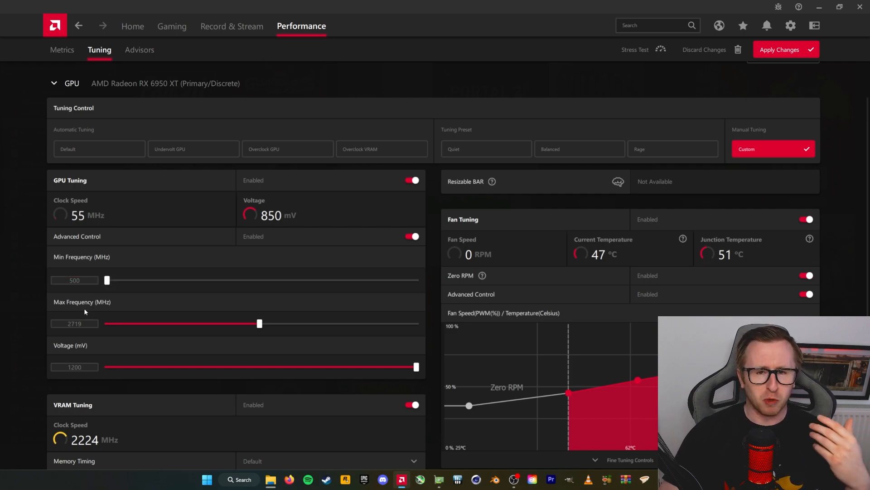
- Set the GPU's minimum frequency to 2619 MHz and its maximum frequency to 2730 MHz
{"action": "double_click", "coordinate": [91, 281]}
{"action": "type", "text": "2619"}
{"action": "key", "text": "Tab"}
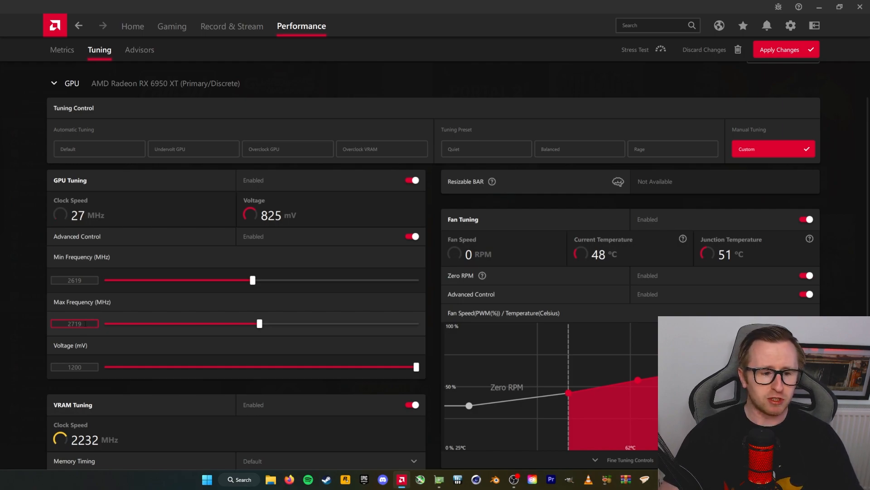
{"action": "type", "text": "2730"}
{"action": "key", "text": "Return"}
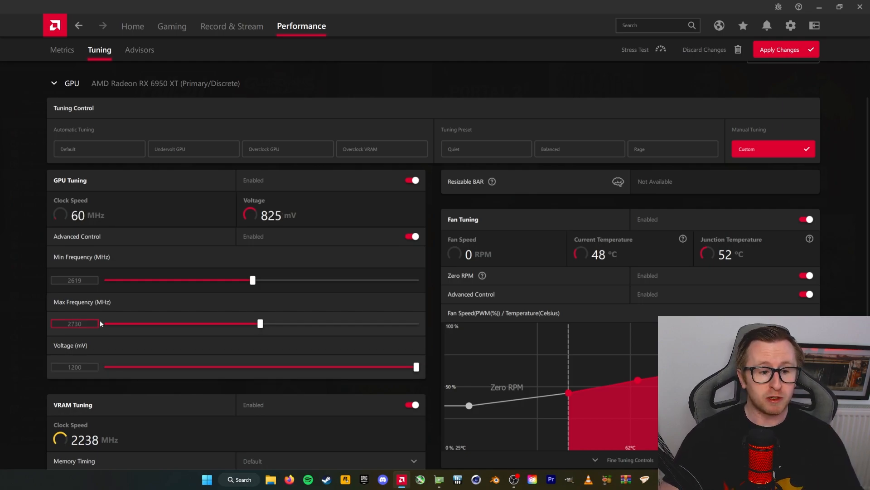
- Set the GPU's minimum frequency to 2630 MHz and apply the changes
{"action": "double_click", "coordinate": [87, 280]}
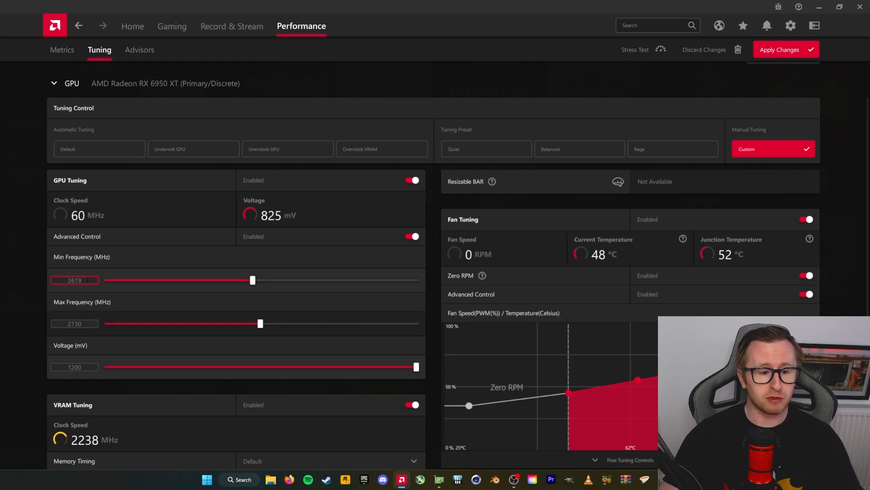
{"action": "type", "text": "2630"}
{"action": "key", "text": "Return"}
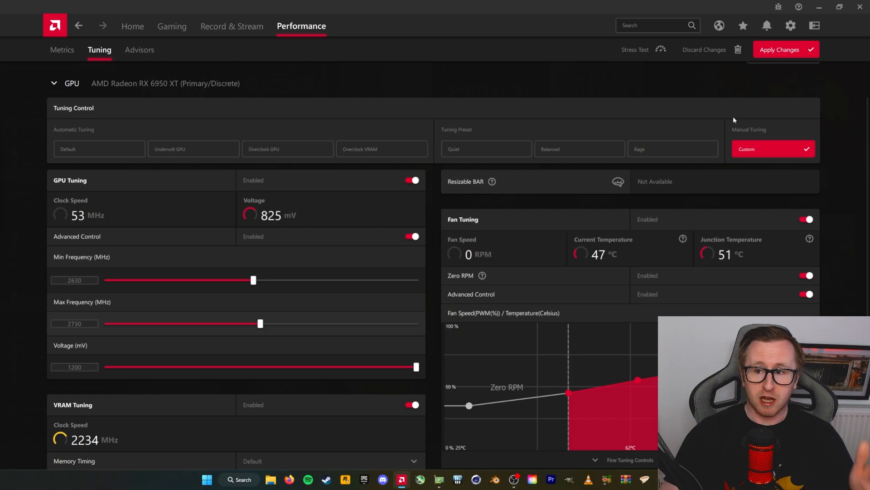
{"action": "left_click", "coordinate": [801, 53]}
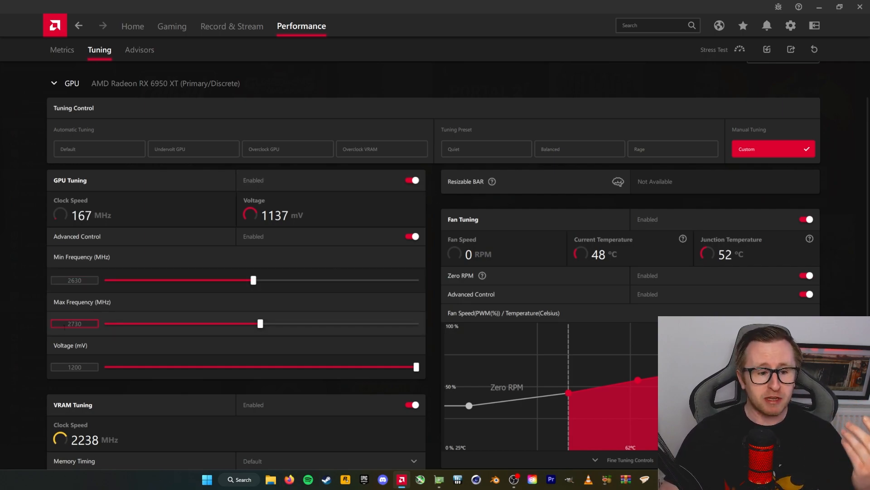
- Raise the GPU's maximum frequency to 2740 MHz and its minimum to 2640 MHz, applying the changes
{"action": "type", "text": "27"}
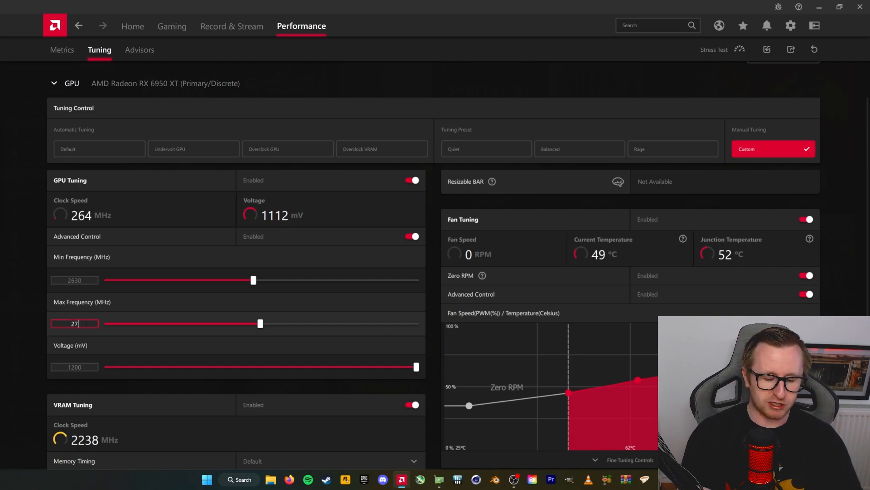
{"action": "type", "text": "40"}
{"action": "key", "text": "Return"}
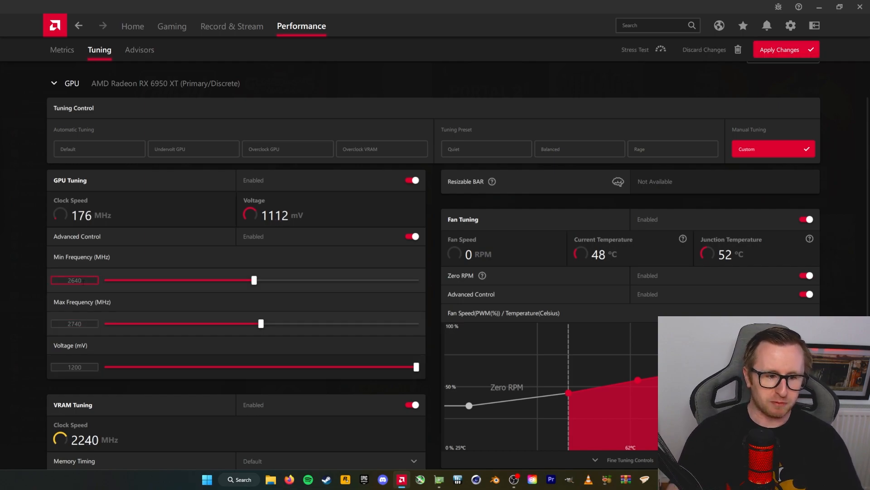
{"action": "left_click", "coordinate": [783, 50]}
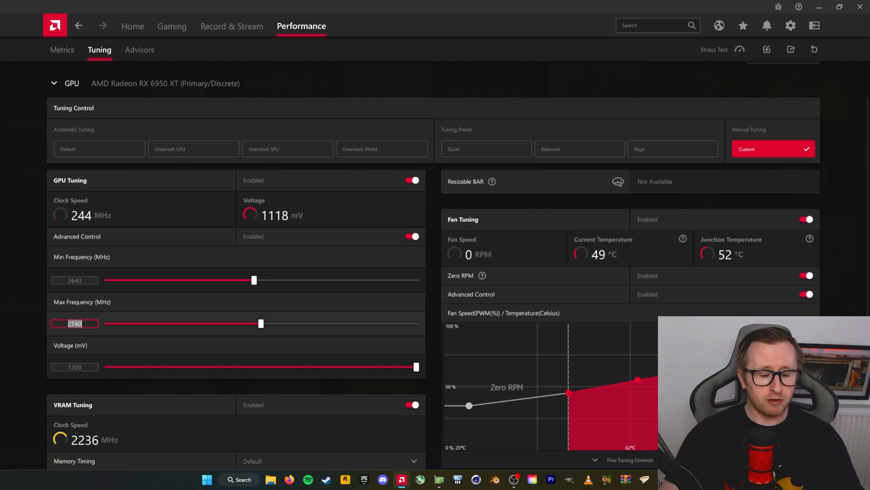
- Raise the GPU's maximum frequency to 2800 MHz and its minimum to 2700 MHz, applying the changes
{"action": "type", "text": "2800"}
{"action": "key", "text": "Return"}
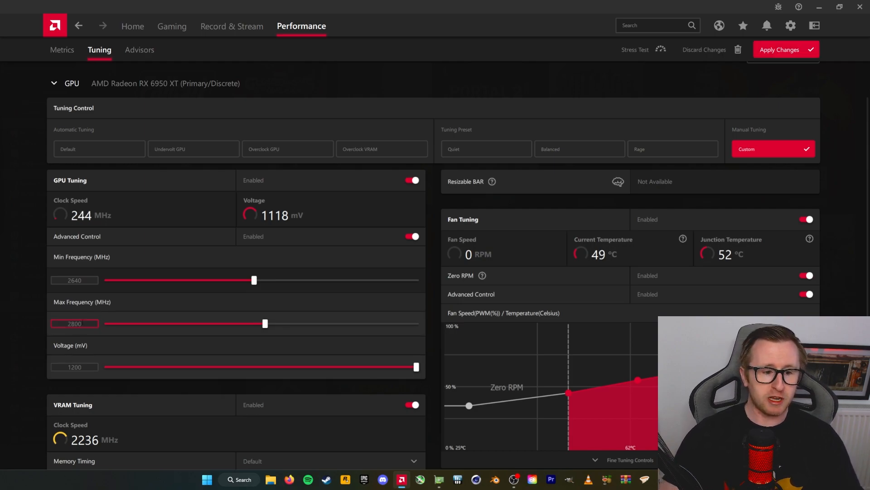
{"action": "double_click", "coordinate": [92, 281]}
{"action": "type", "text": "2700"}
{"action": "key", "text": "Return"}
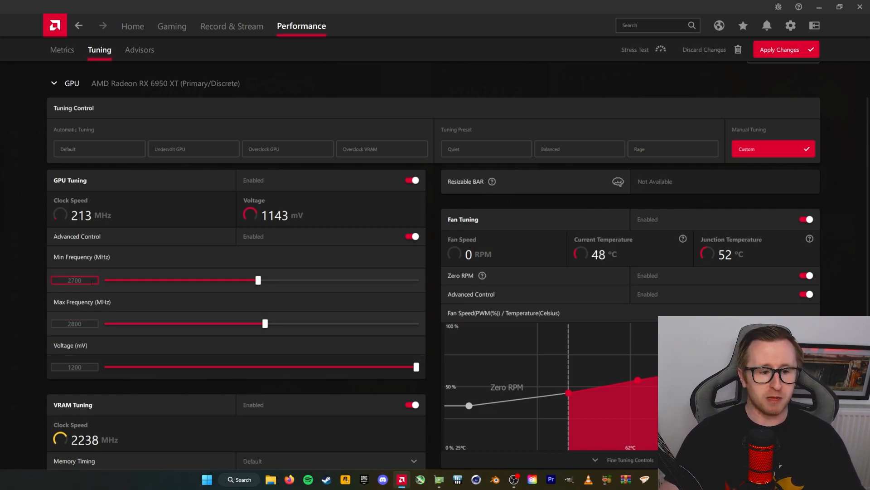
{"action": "left_click", "coordinate": [779, 49]}
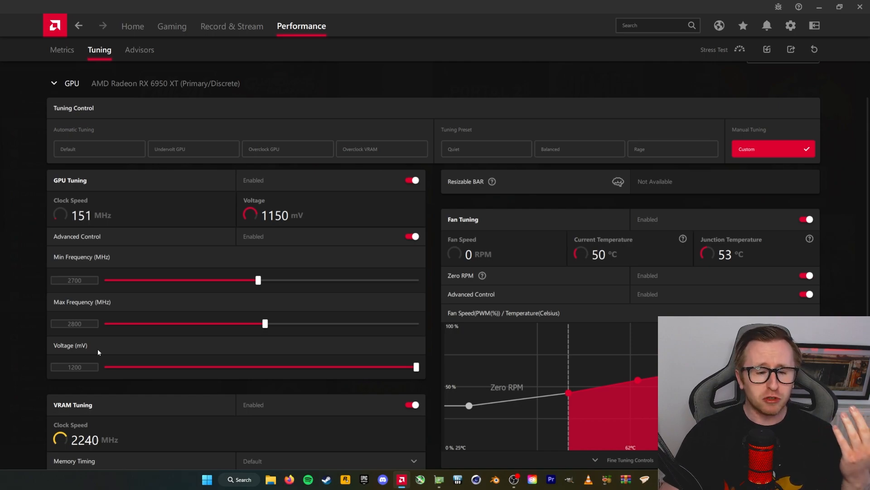
- Set the VRAM's maximum frequency to 2260 MHz and apply the change
{"action": "scroll", "coordinate": [98, 350], "scroll_direction": "down", "scroll_amount": 2}
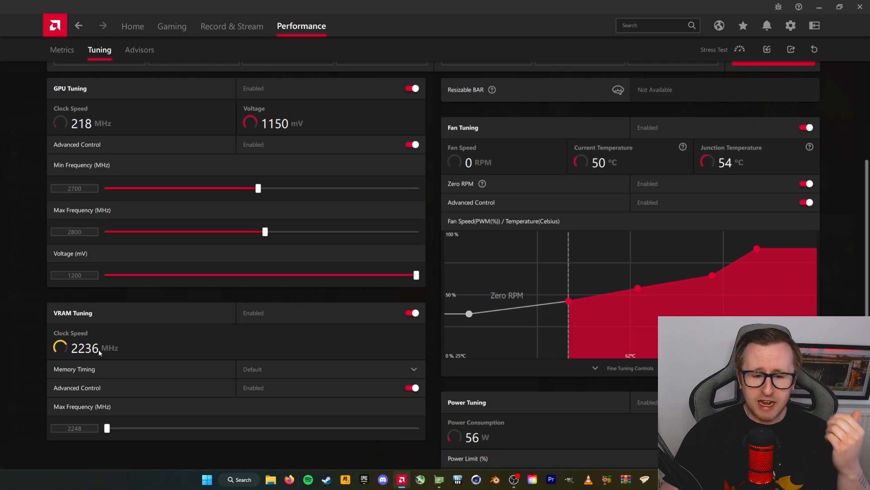
{"action": "left_click", "coordinate": [85, 428]}
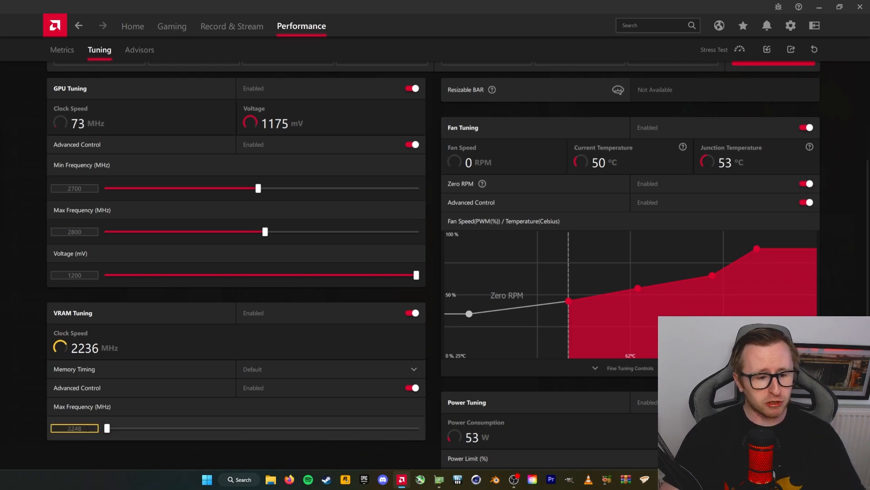
{"action": "double_click", "coordinate": [92, 429]}
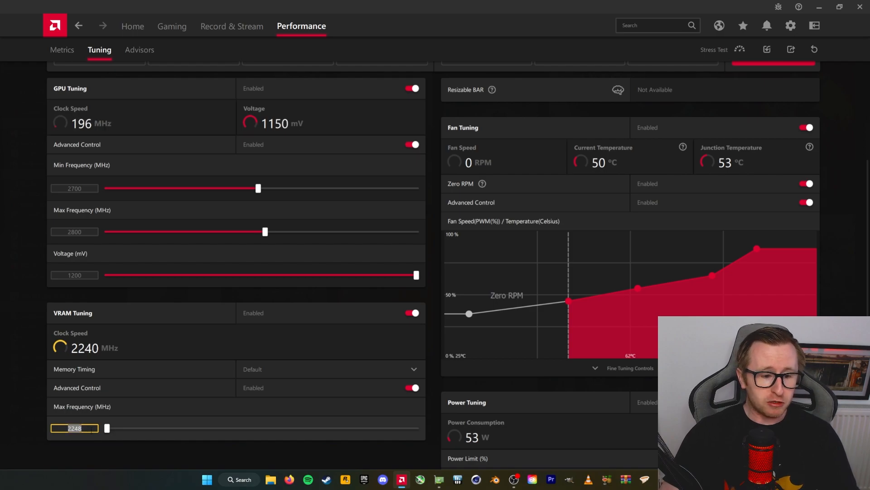
{"action": "type", "text": "2260"}
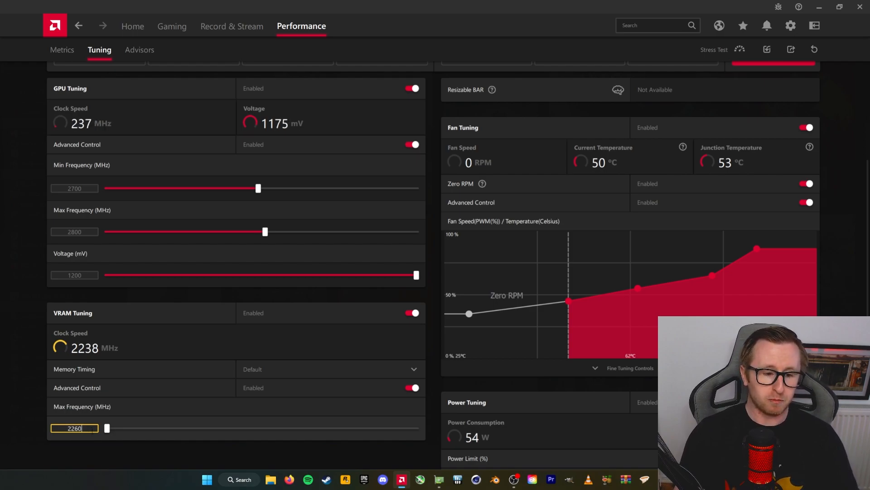
{"action": "key", "text": "Return"}
{"action": "left_click", "coordinate": [780, 49]}
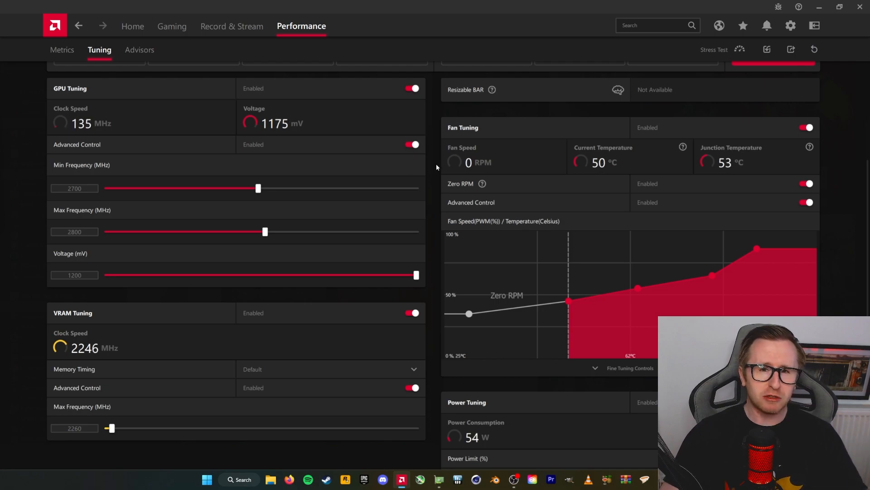
- Raise the VRAM's maximum frequency to 2400 MHz and apply the change
{"action": "left_click", "coordinate": [75, 428]}
{"action": "type", "text": "2400"}
{"action": "key", "text": "Return"}
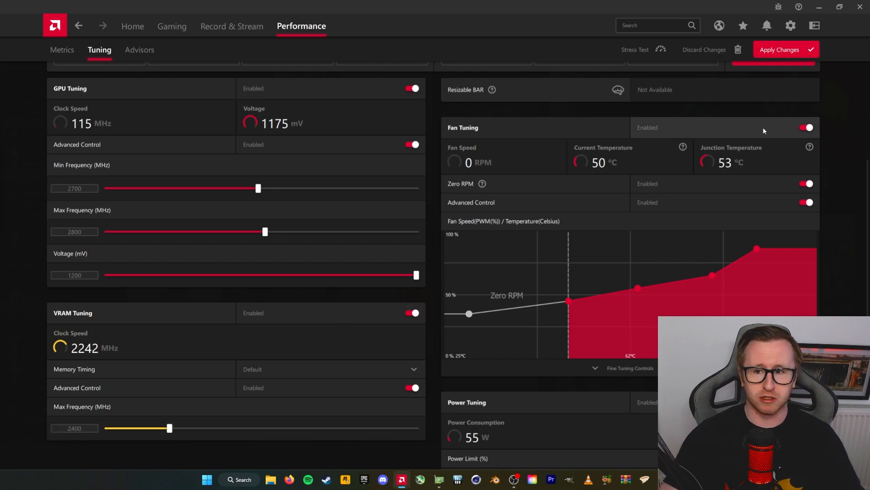
{"action": "left_click", "coordinate": [779, 49]}
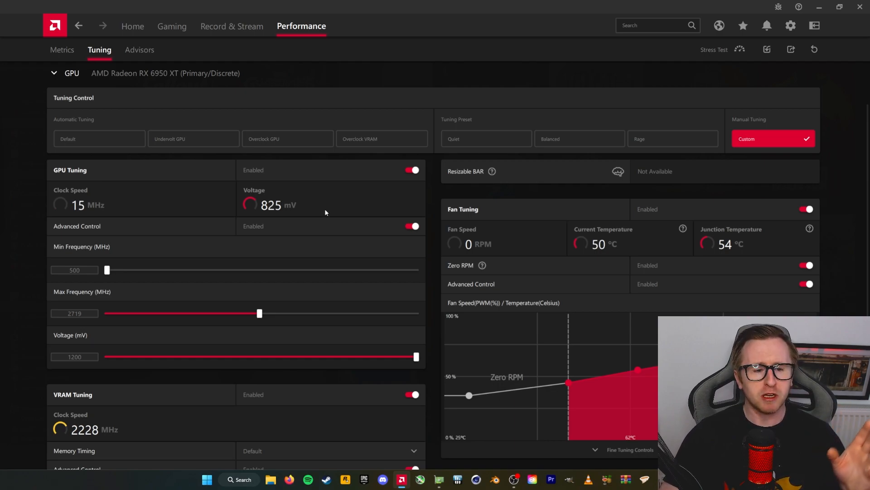
- Set the GPU's maximum frequency to 2600 MHz and its minimum frequency to 2500 MHz
{"action": "left_click", "coordinate": [75, 270]}
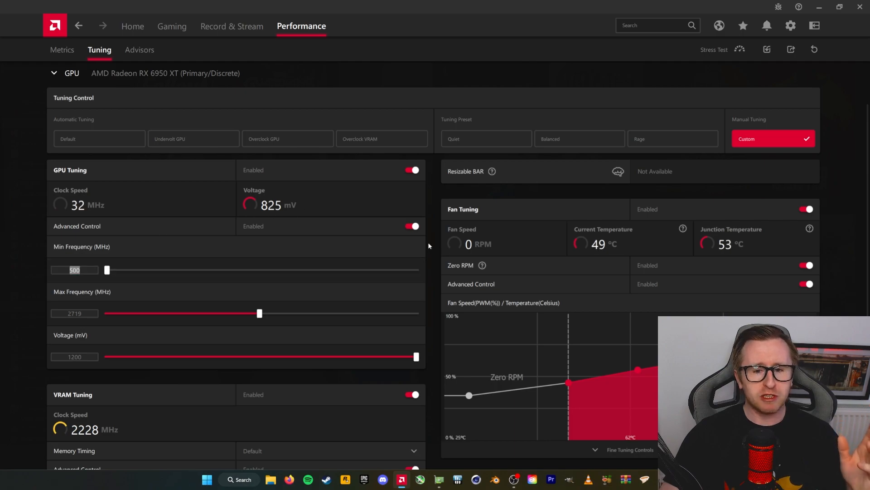
{"action": "left_click", "coordinate": [436, 242]}
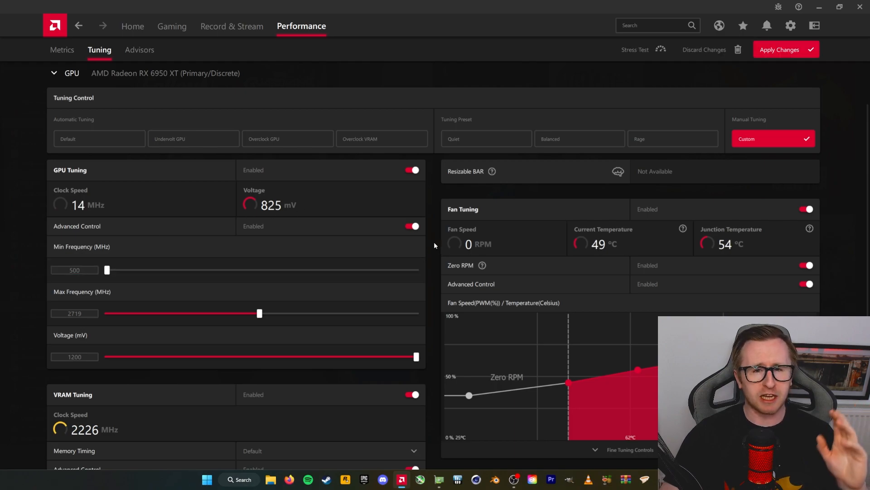
{"action": "left_click", "coordinate": [91, 313]}
{"action": "type", "text": "2600"}
{"action": "key", "text": "Return"}
{"action": "left_click", "coordinate": [81, 271]}
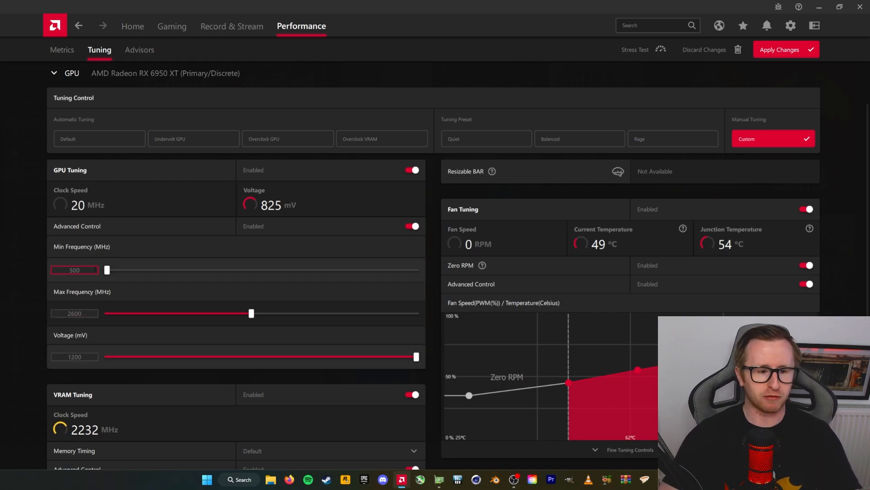
{"action": "key", "text": "BackSpace"}
{"action": "type", "text": "2500"}
{"action": "key", "text": "Return"}
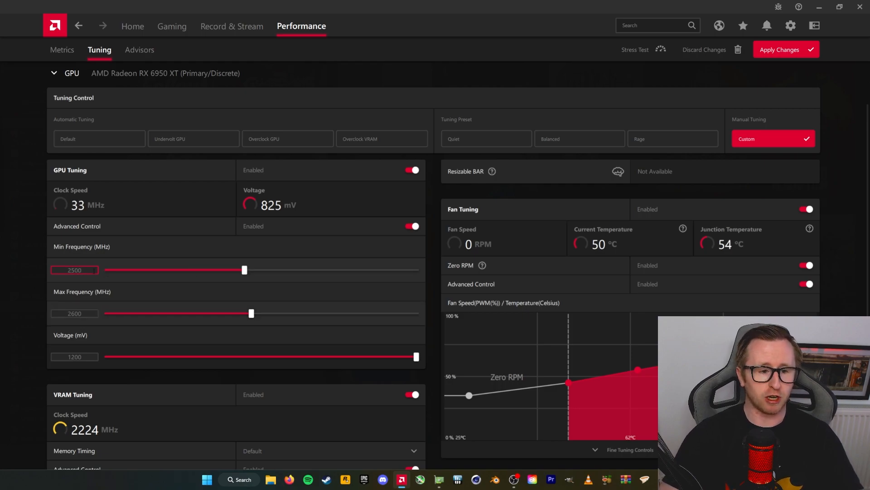
- Lower the GPU voltage to 1190 mV and apply the tuning changes
{"action": "left_click", "coordinate": [91, 357]}
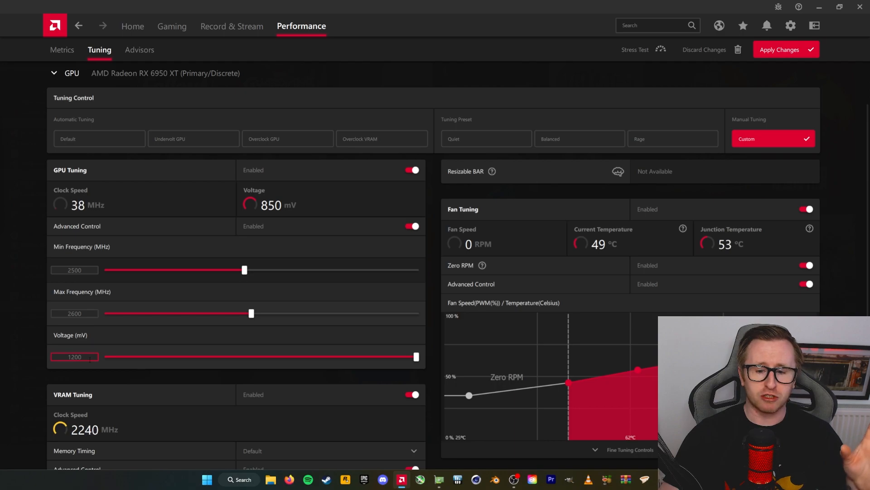
{"action": "double_click", "coordinate": [89, 359]}
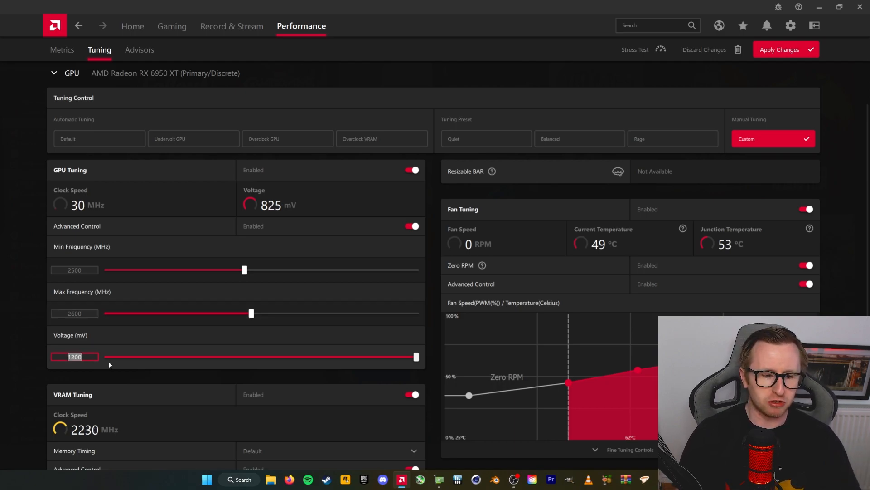
{"action": "type", "text": "1190"}
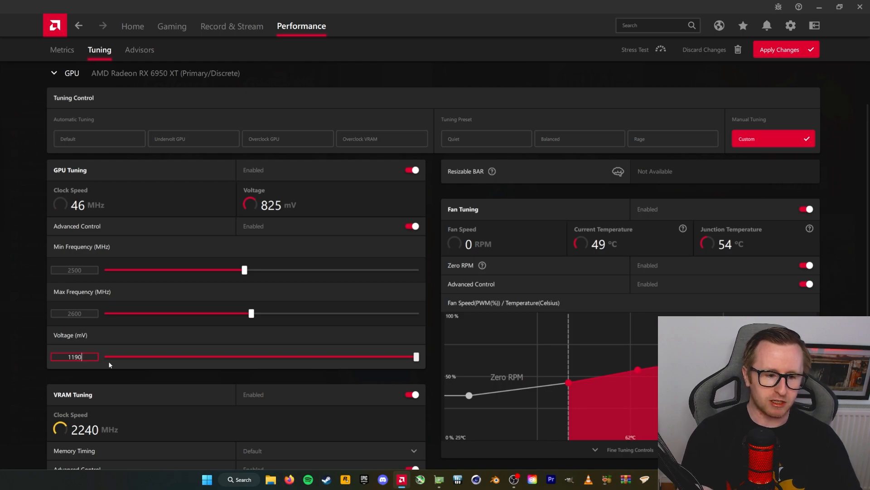
{"action": "key", "text": "Return"}
{"action": "left_click", "coordinate": [785, 51]}
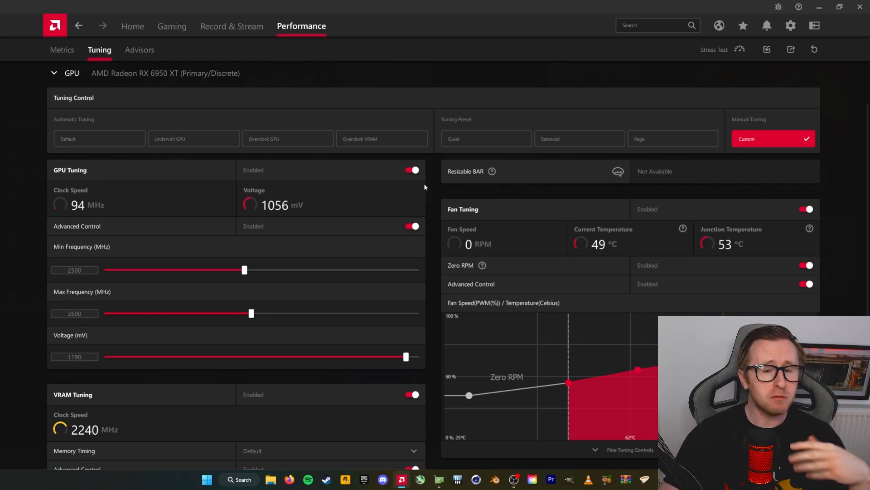
- Lower the GPU voltage to 1180 mV
{"action": "double_click", "coordinate": [88, 356]}
{"action": "type", "text": "1180"}
{"action": "key", "text": "Return"}
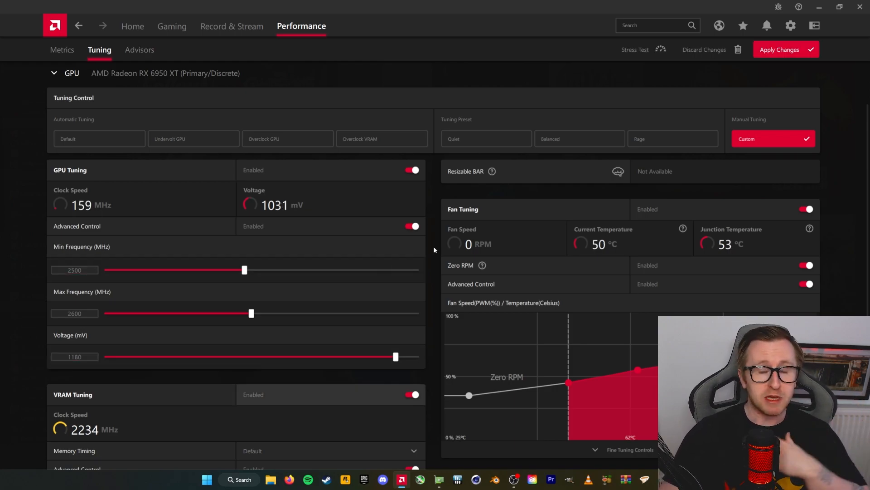
- Lower the GPU voltage to 1070 mV
{"action": "double_click", "coordinate": [86, 357]}
{"action": "key", "text": "BackSpace"}
{"action": "type", "text": "1070"}
{"action": "key", "text": "Return"}
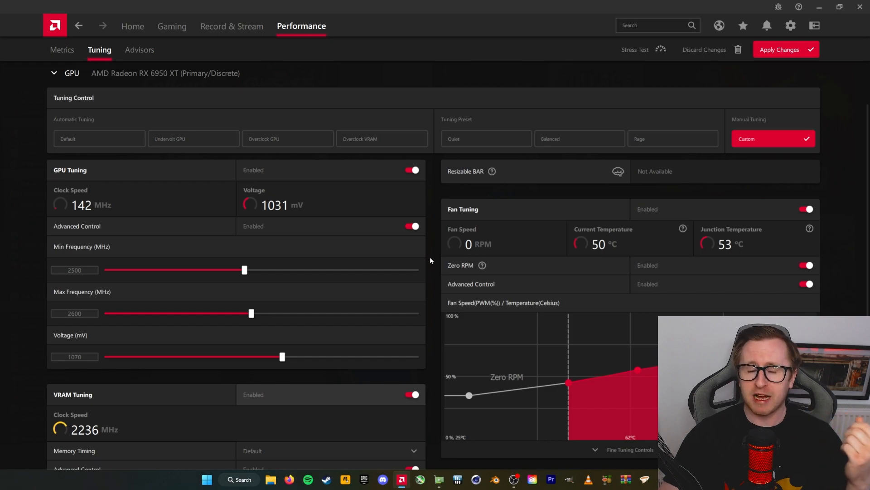
{"action": "scroll", "coordinate": [430, 258], "scroll_direction": "down", "scroll_amount": 1}
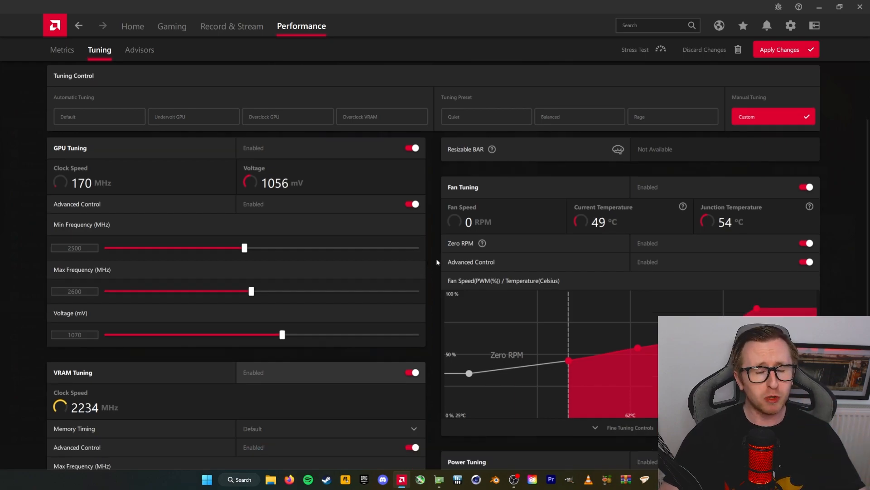